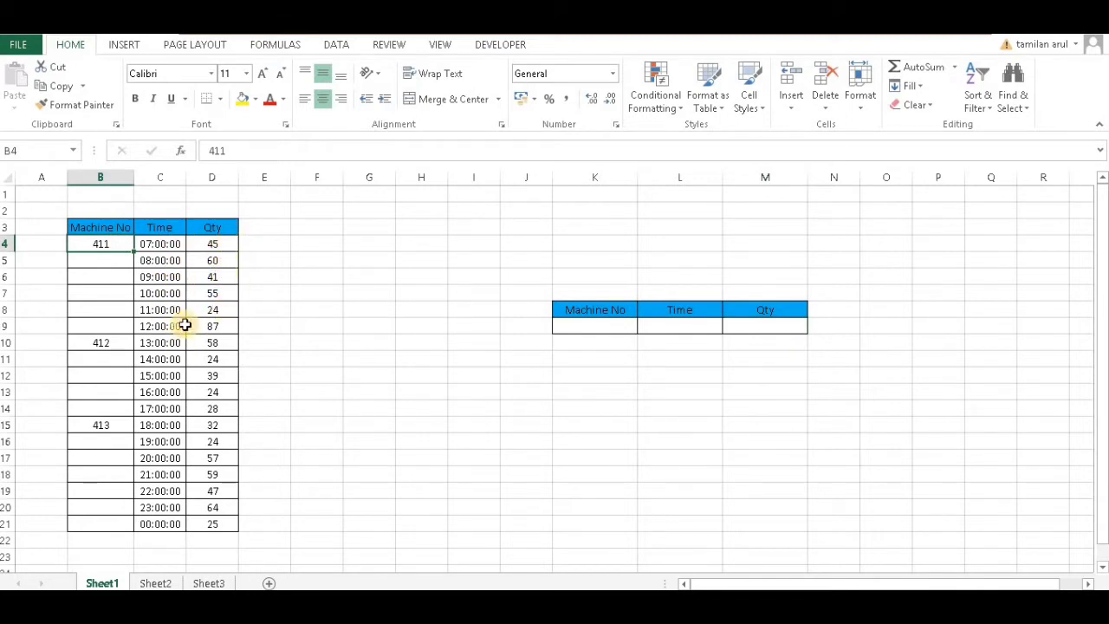
Enter machine number 411 in K9 and the time 11:00:00 in L9 of the lookup table.
{"action": "left_click", "coordinate": [611, 325]}
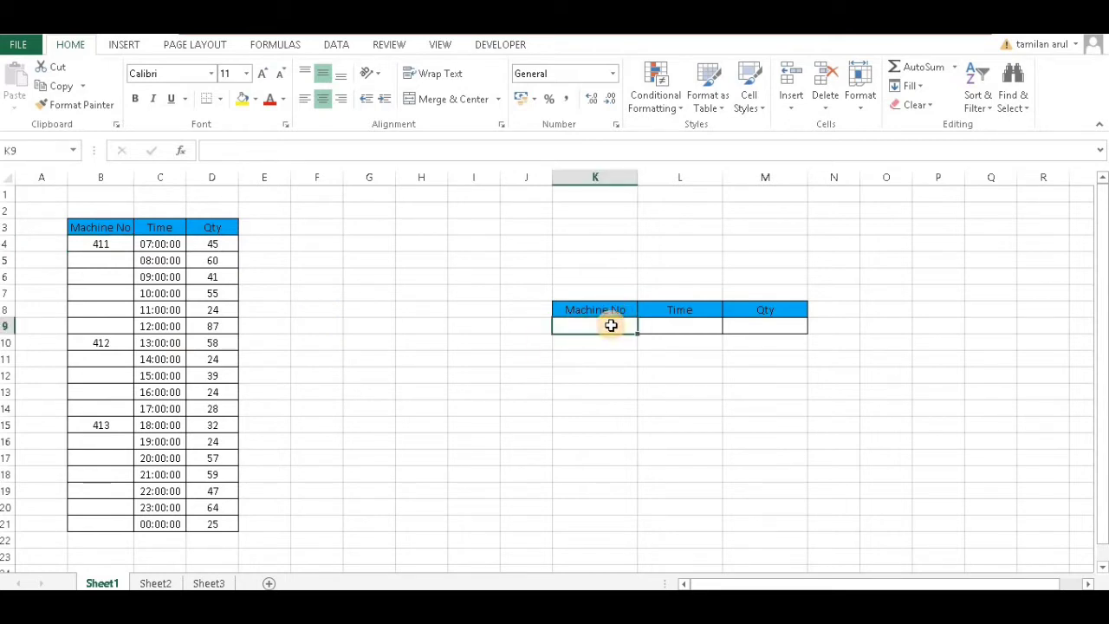
{"action": "type", "text": "411"}
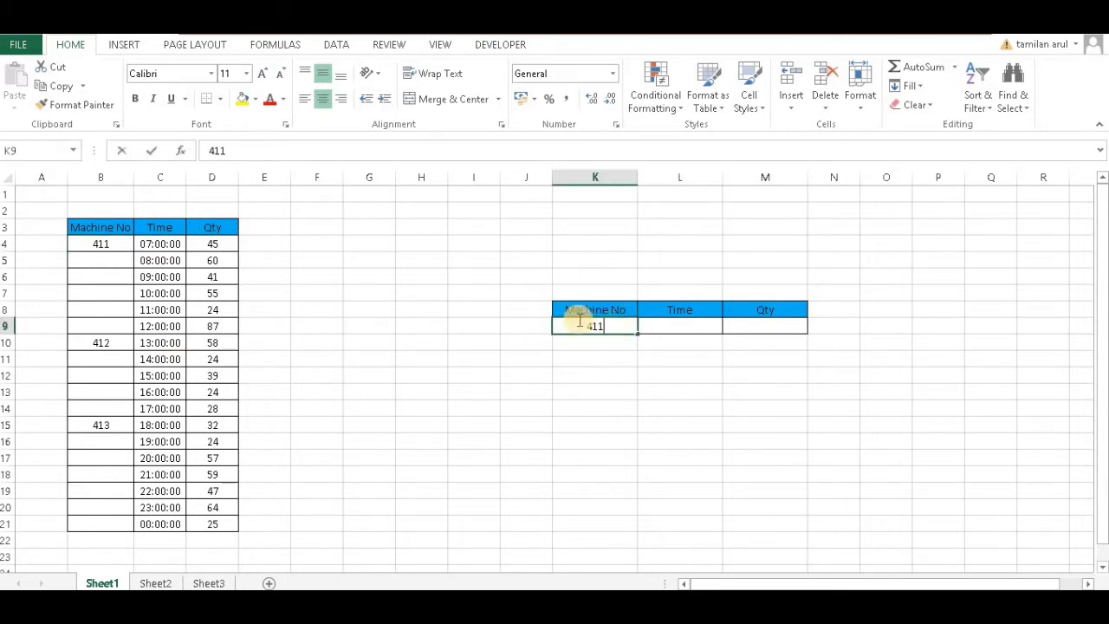
{"action": "left_click", "coordinate": [695, 323]}
{"action": "type", "text": "11:00:0"}
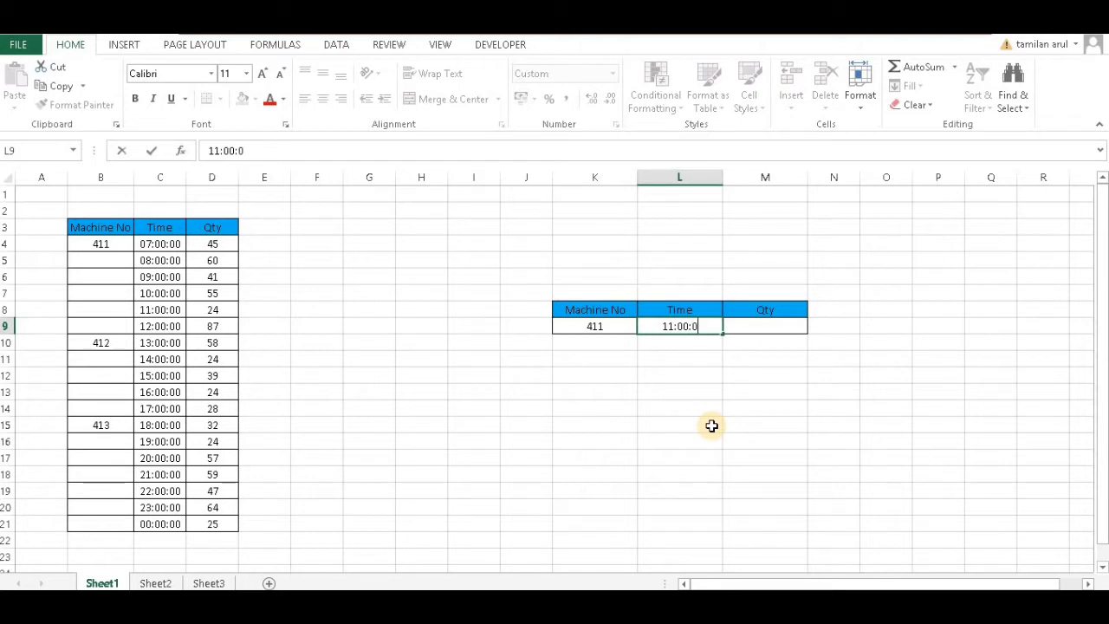
{"action": "type", "text": "0"}
{"action": "key", "text": "Return"}
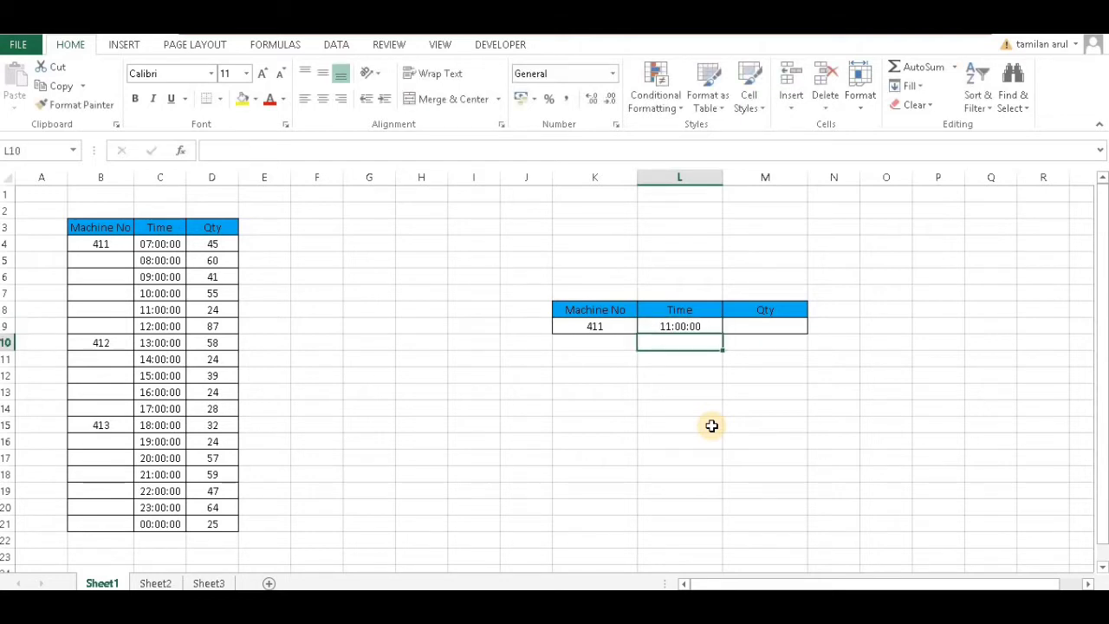
Look up the quantity in M9 with the formula =VLOOKUP(K9,B:D,3).
{"action": "left_click", "coordinate": [784, 322]}
{"action": "type", "text": "=vl"}
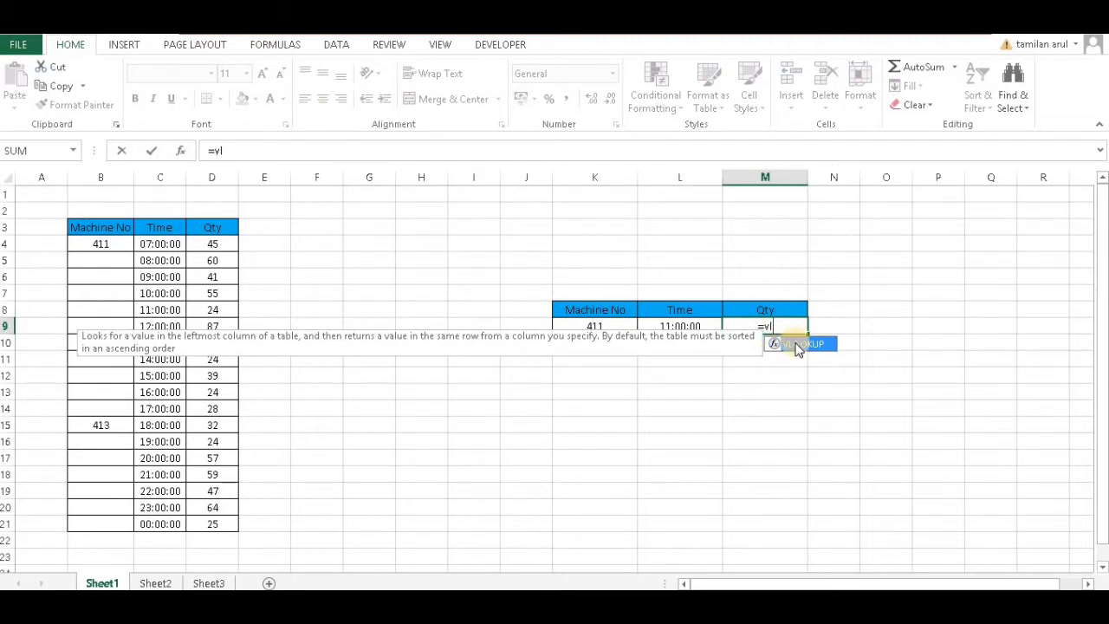
{"action": "double_click", "coordinate": [798, 344]}
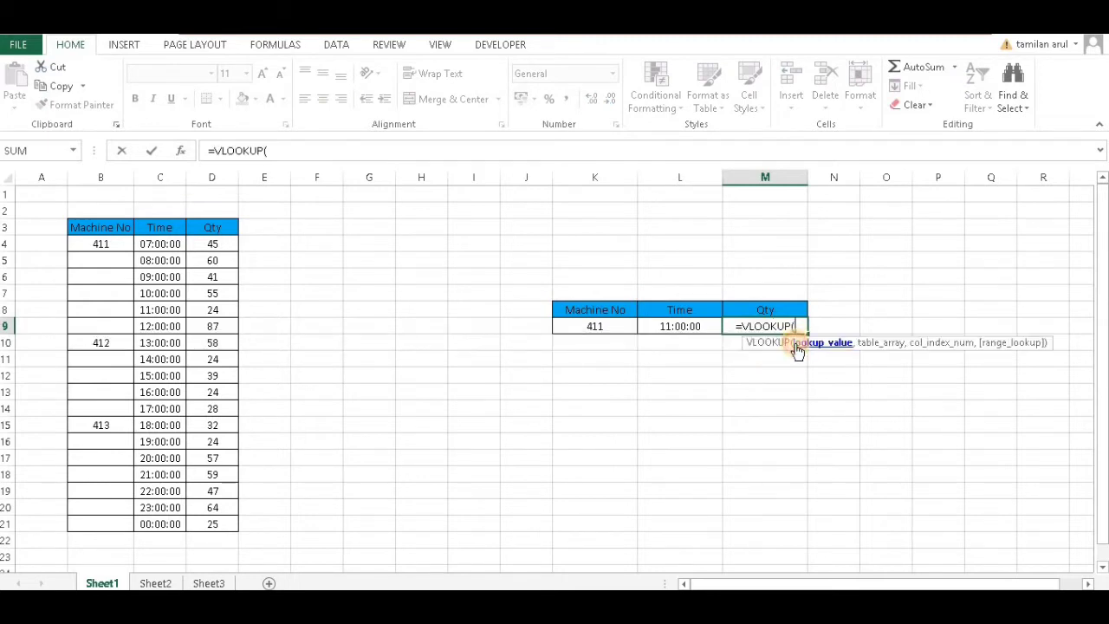
{"action": "left_click", "coordinate": [621, 326]}
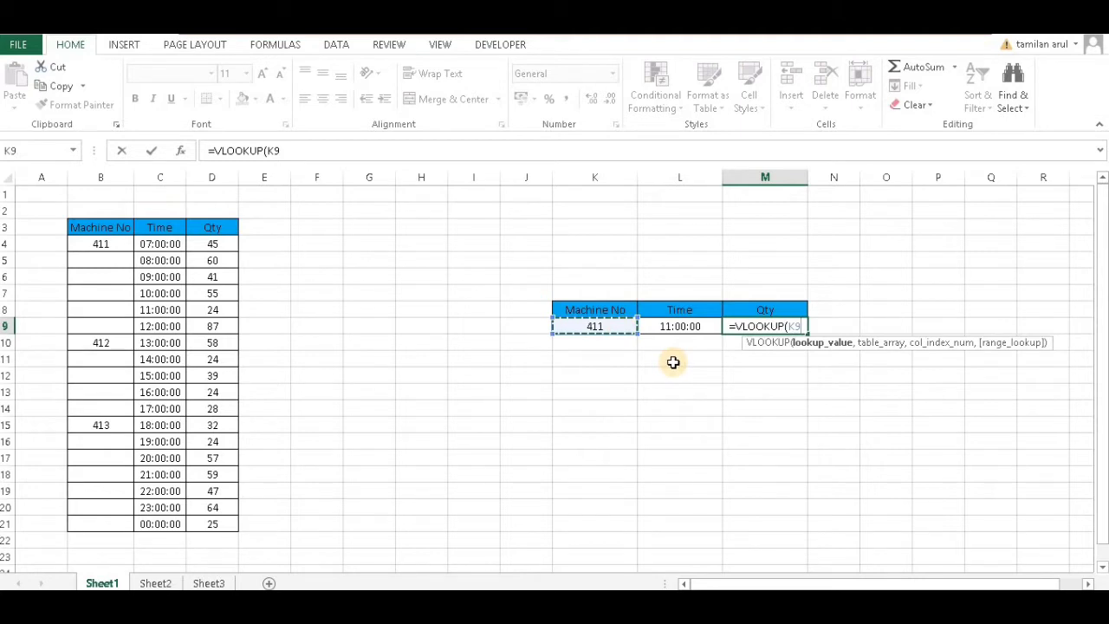
{"action": "type", "text": ","}
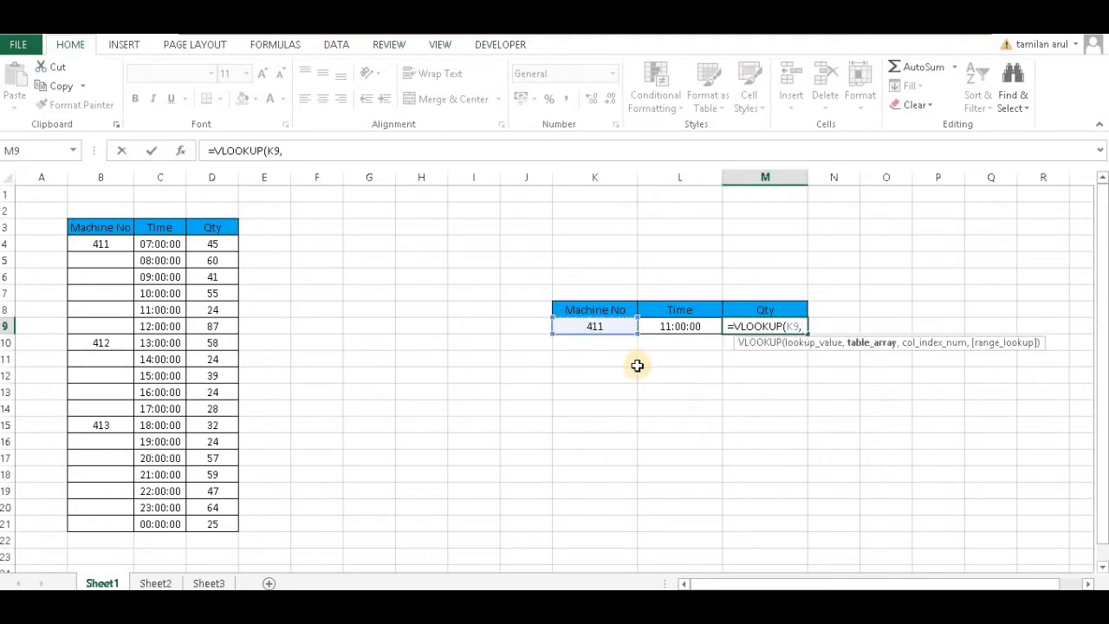
{"action": "left_click_drag", "start_coordinate": [104, 177], "coordinate": [223, 295]}
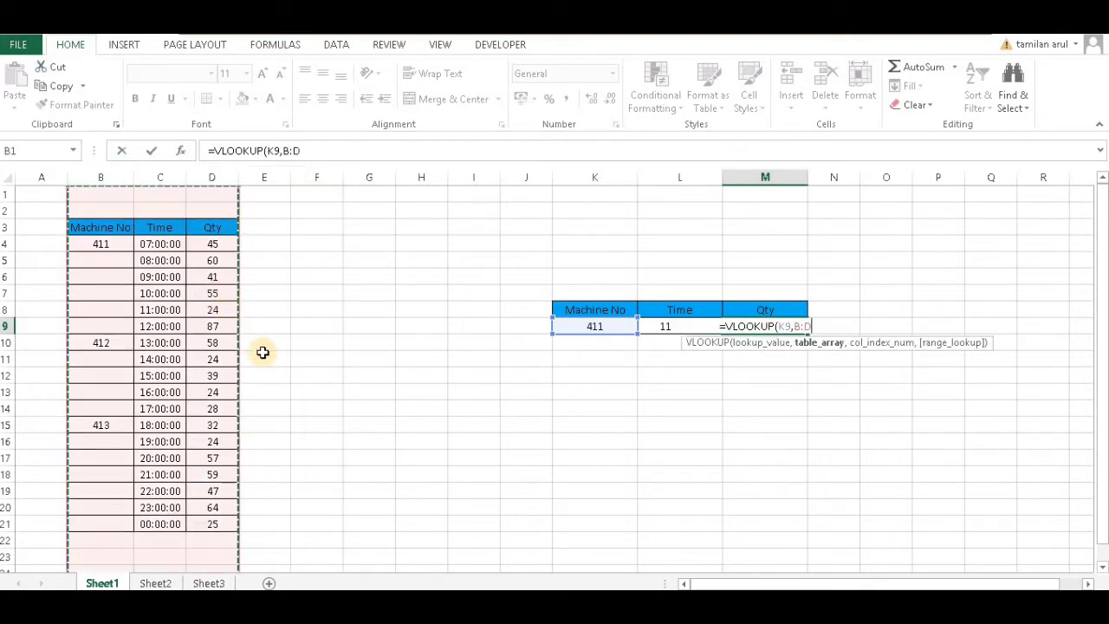
{"action": "type", "text": ",3"}
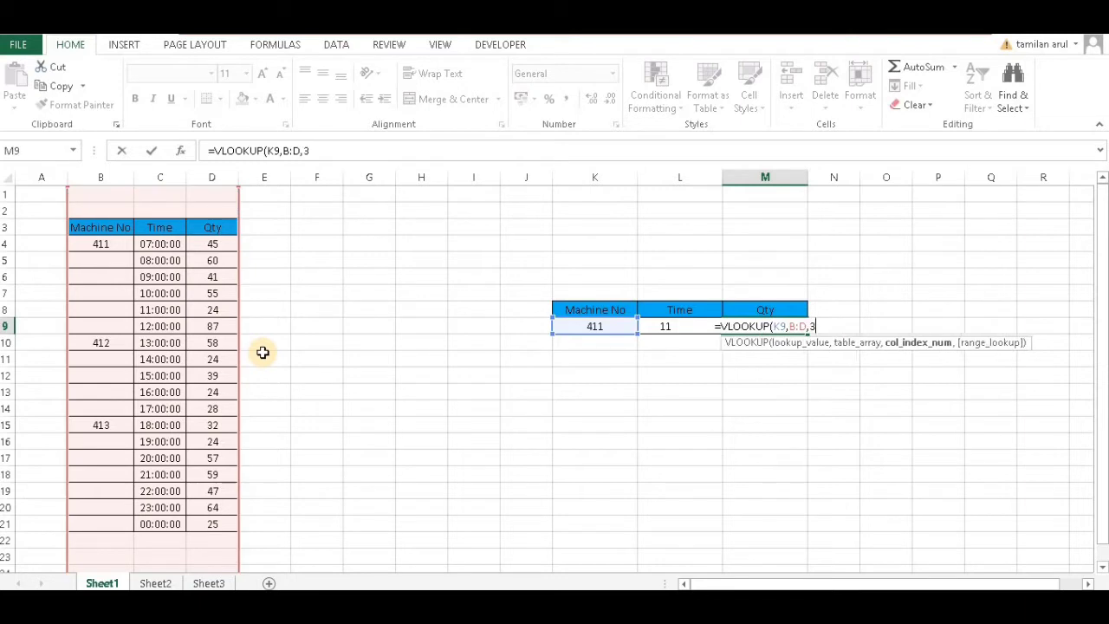
{"action": "type", "text": ")"}
{"action": "key", "text": "Return"}
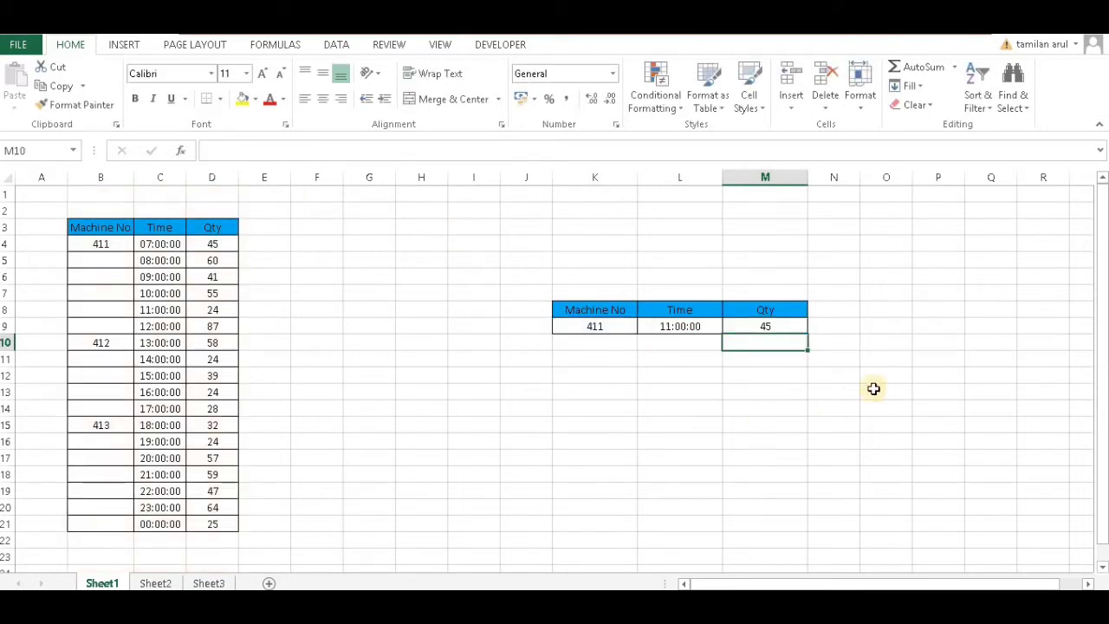
{"action": "left_click", "coordinate": [780, 326]}
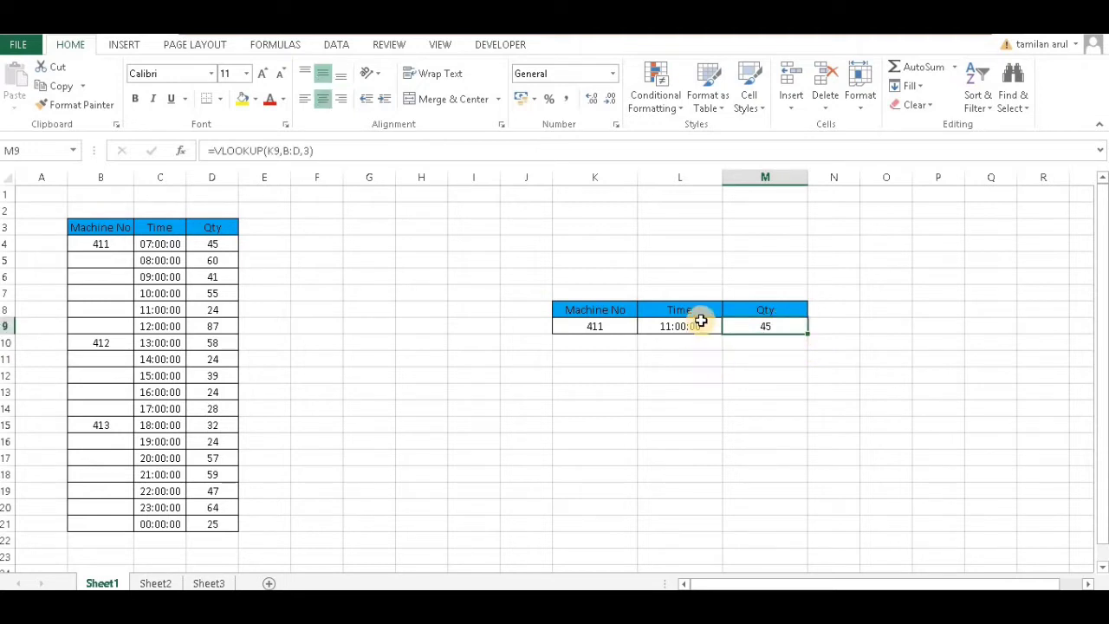
{"action": "left_click", "coordinate": [704, 325]}
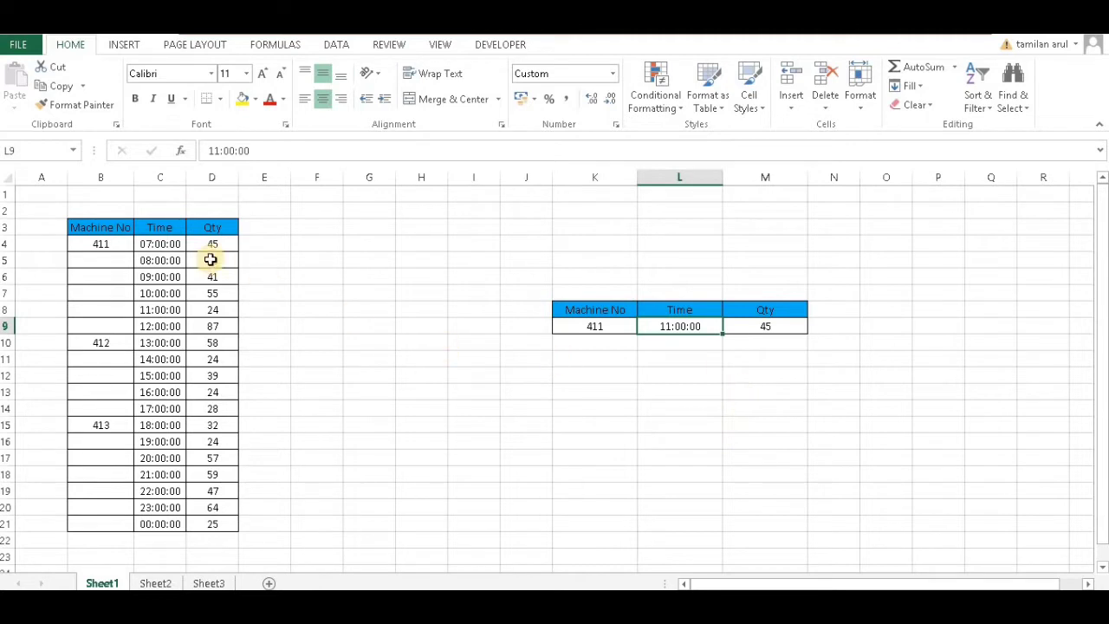
Replace the formula in M9 with a SUMIFS that sums column D, using column B matched to K9 as the first criterion.
{"action": "left_click", "coordinate": [780, 326]}
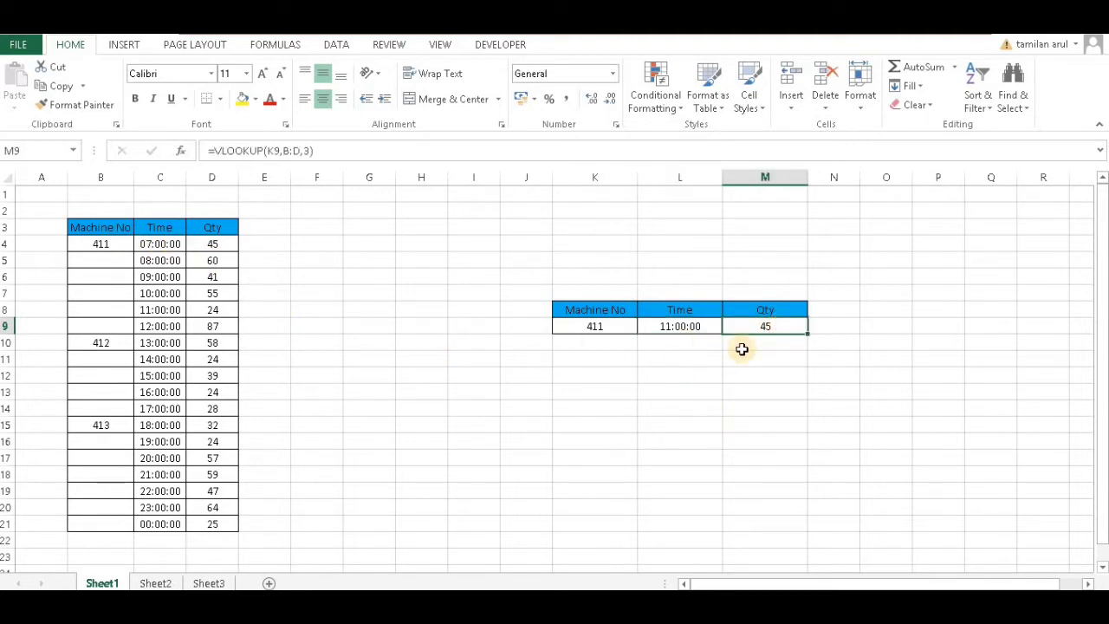
{"action": "type", "text": "=sum"}
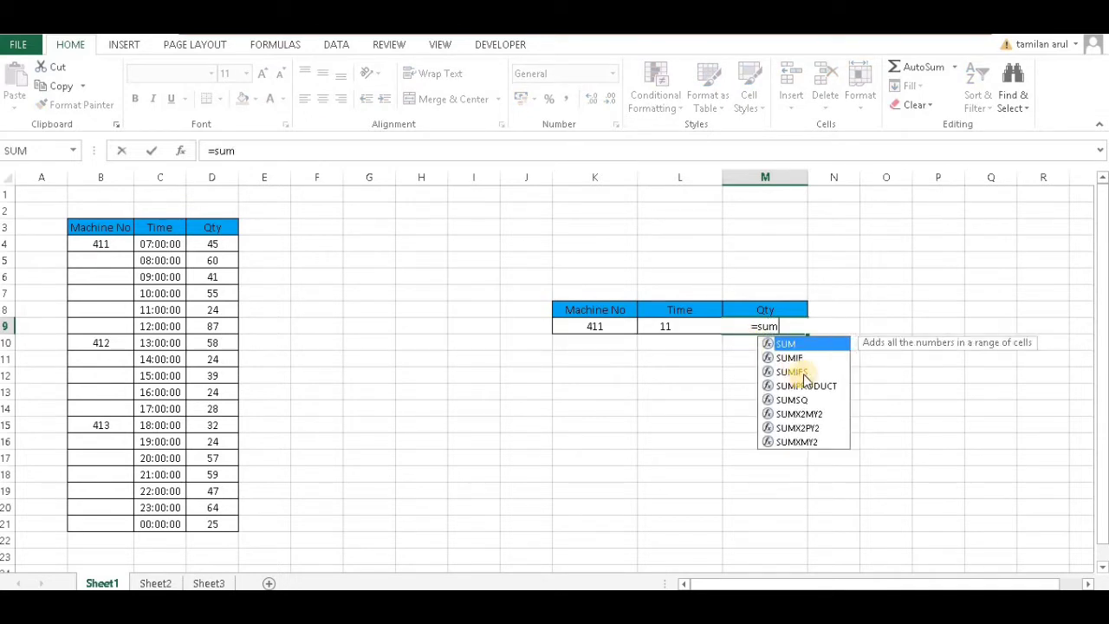
{"action": "double_click", "coordinate": [804, 378]}
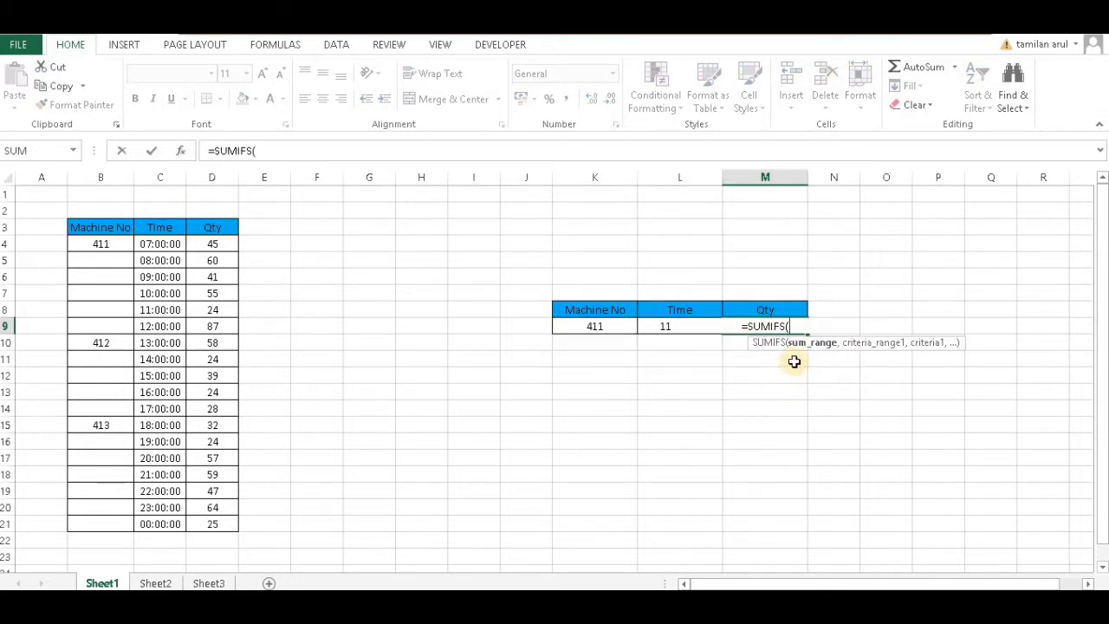
{"action": "left_click", "coordinate": [209, 177]}
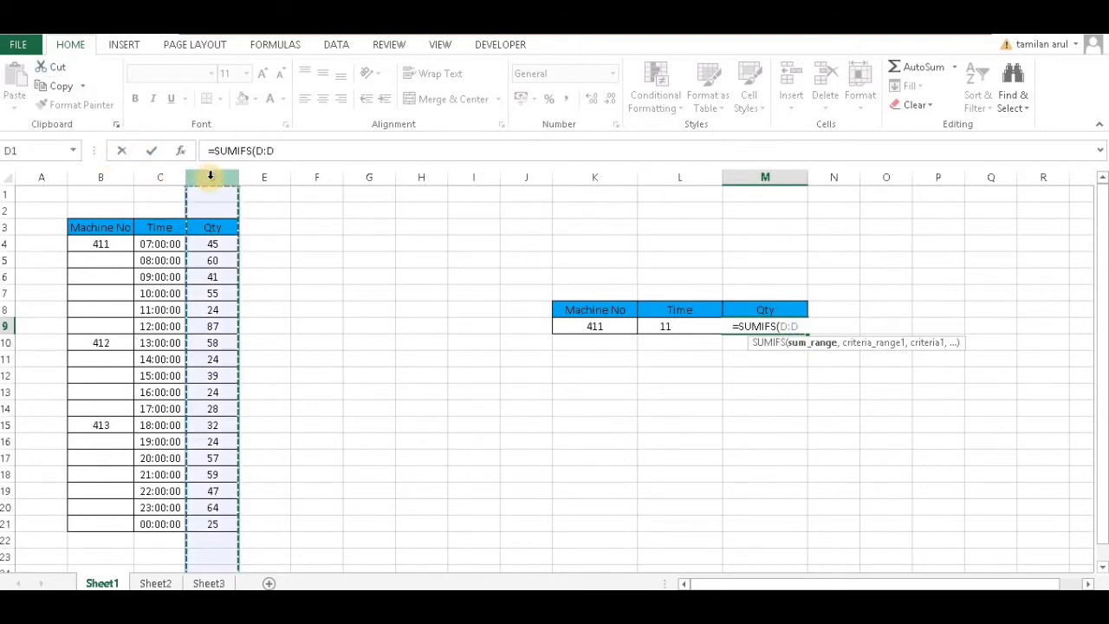
{"action": "type", "text": ","}
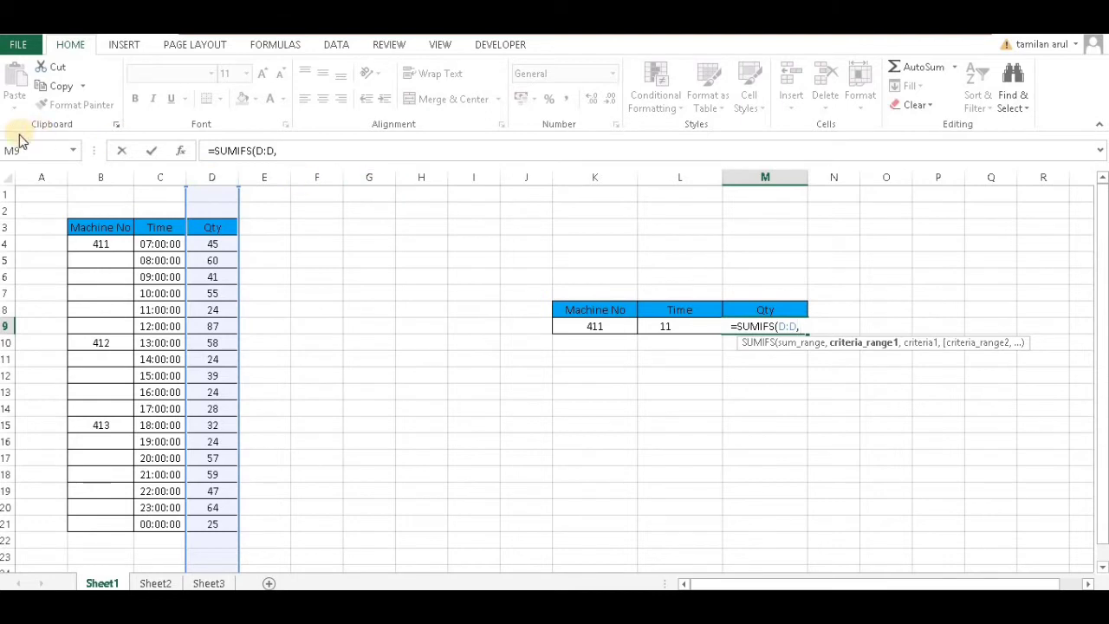
{"action": "left_click", "coordinate": [104, 174]}
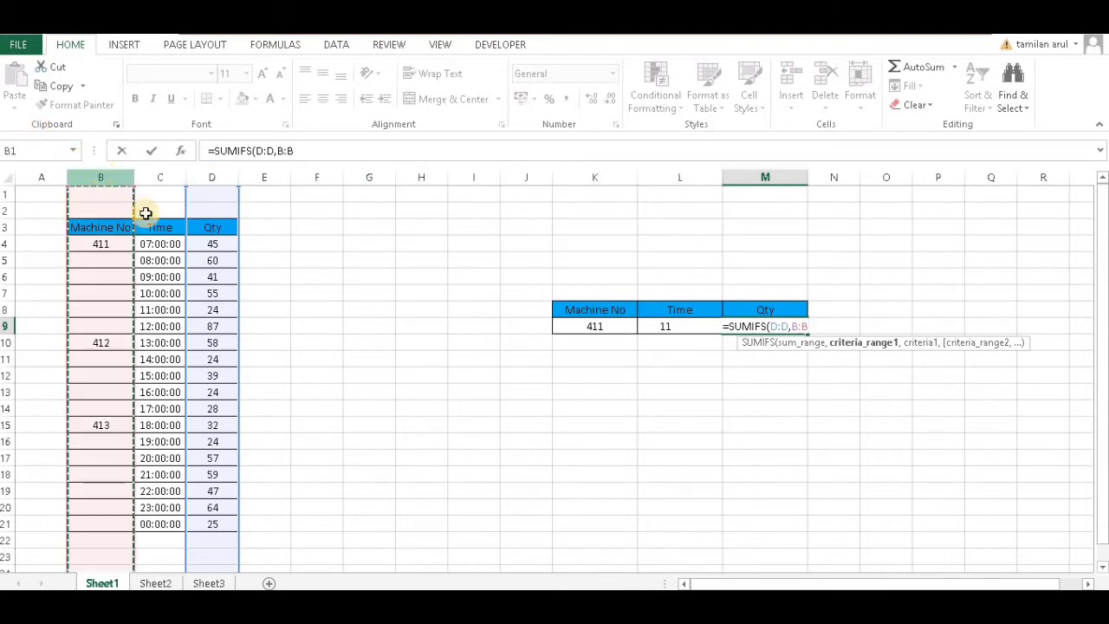
{"action": "type", "text": ","}
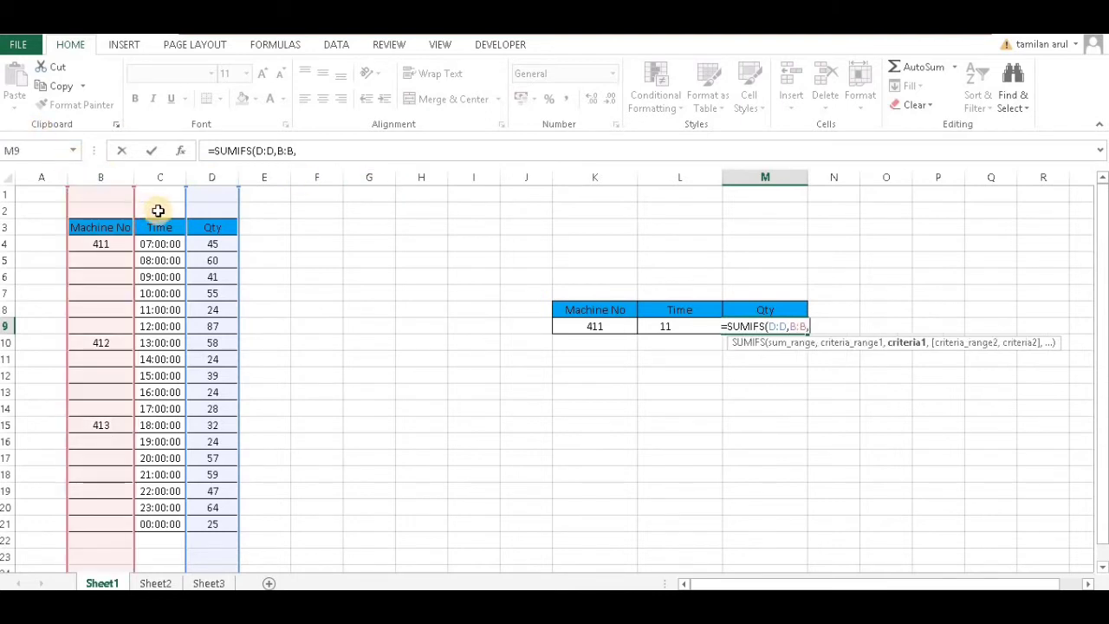
{"action": "left_click", "coordinate": [581, 323]}
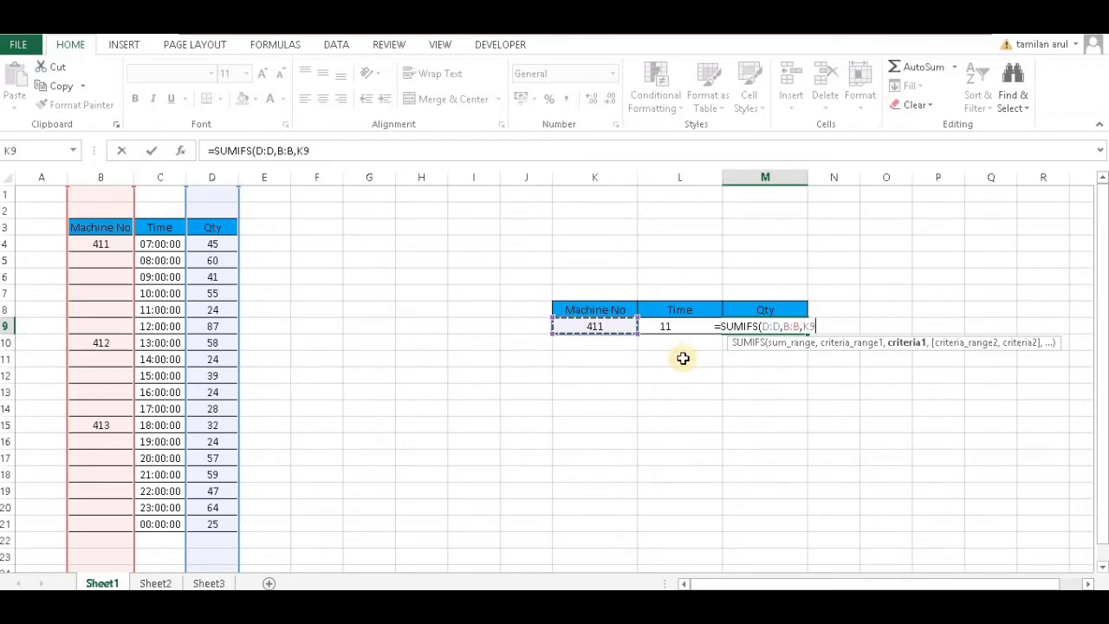
{"action": "type", "text": ","}
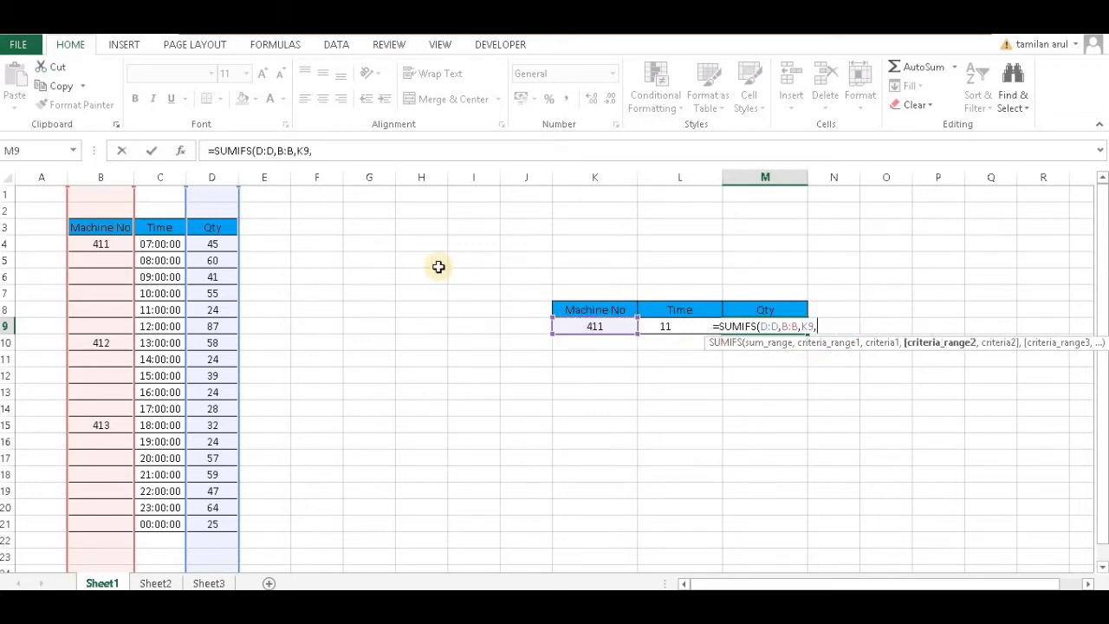
Add column C matched to L9 as the second criterion and complete the formula as =SUMIFS(D:D,B:B,K9,C:C,L9).
{"action": "left_click", "coordinate": [160, 177]}
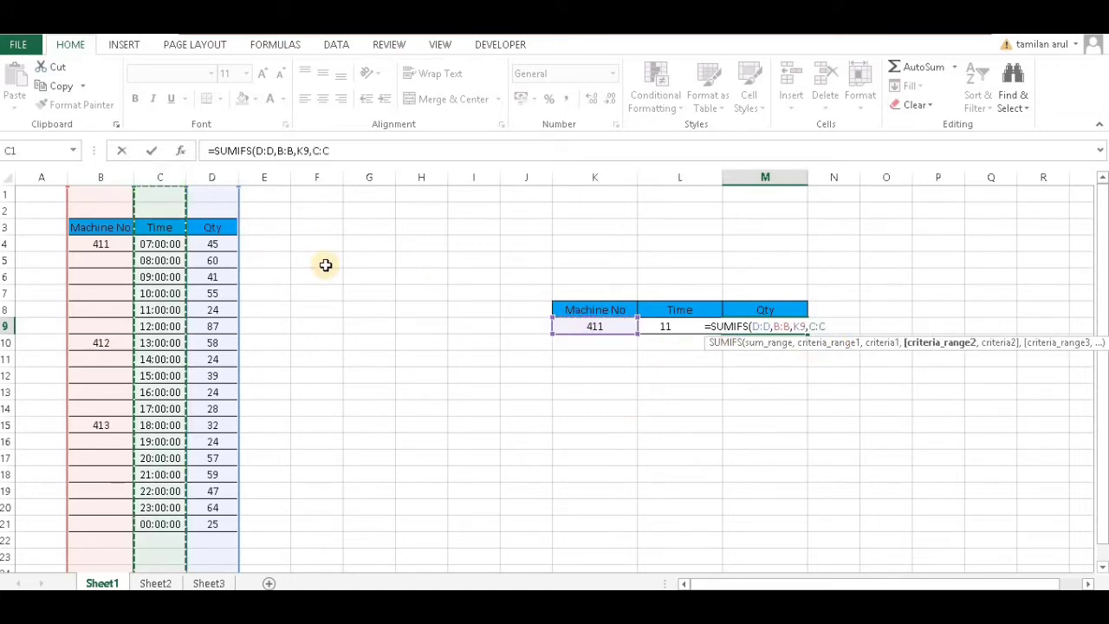
{"action": "type", "text": ","}
{"action": "left_click", "coordinate": [658, 323]}
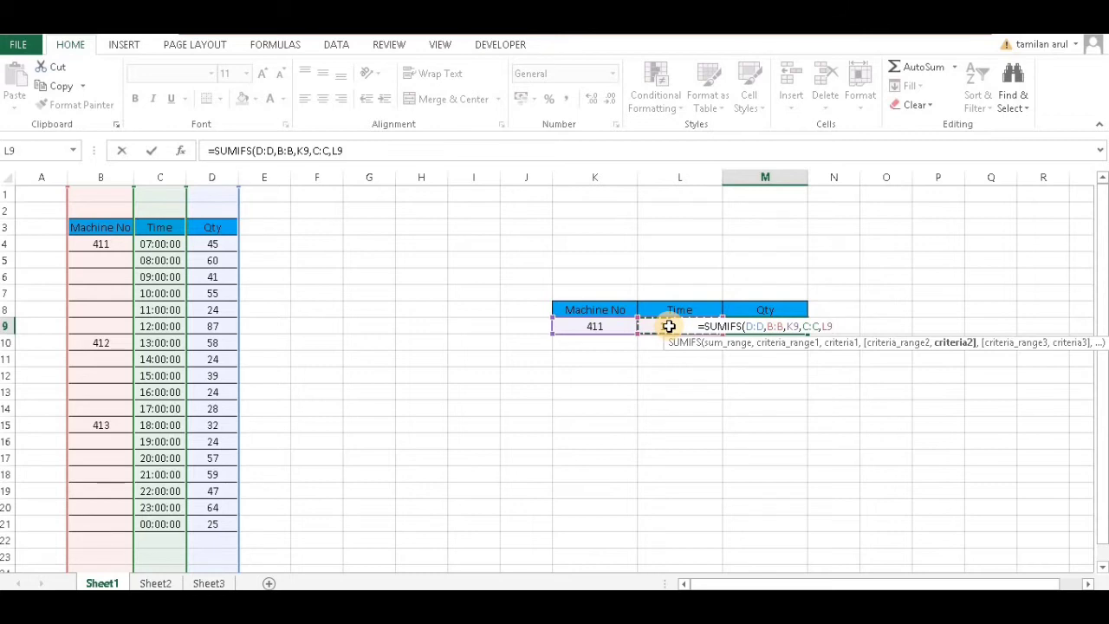
{"action": "type", "text": ")"}
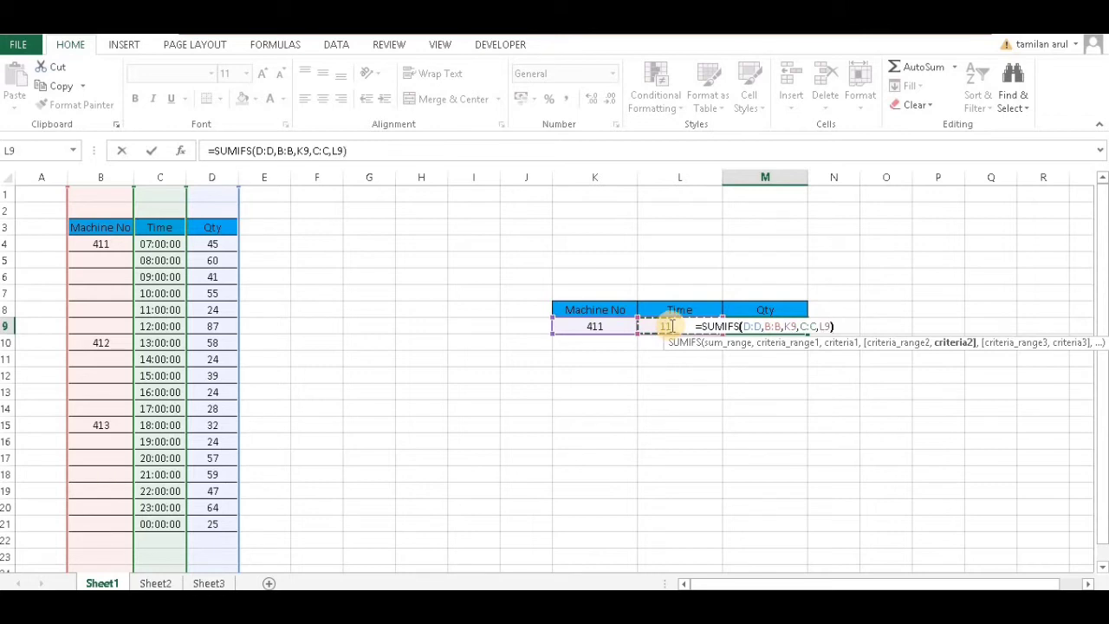
{"action": "key", "text": "Return"}
{"action": "left_click", "coordinate": [769, 323]}
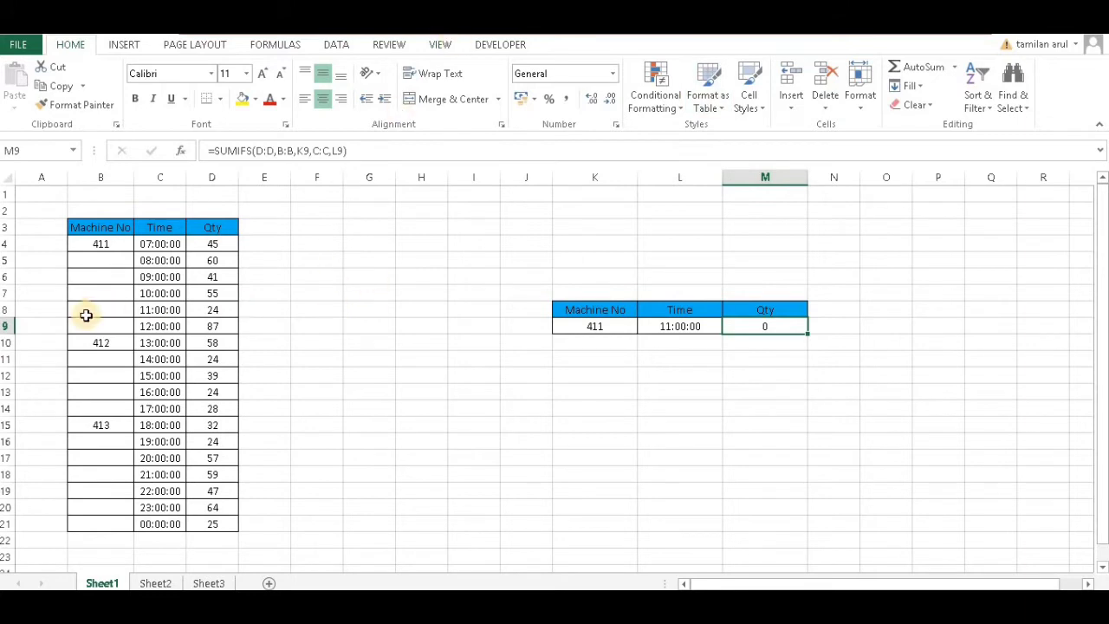
{"action": "left_click", "coordinate": [227, 310]}
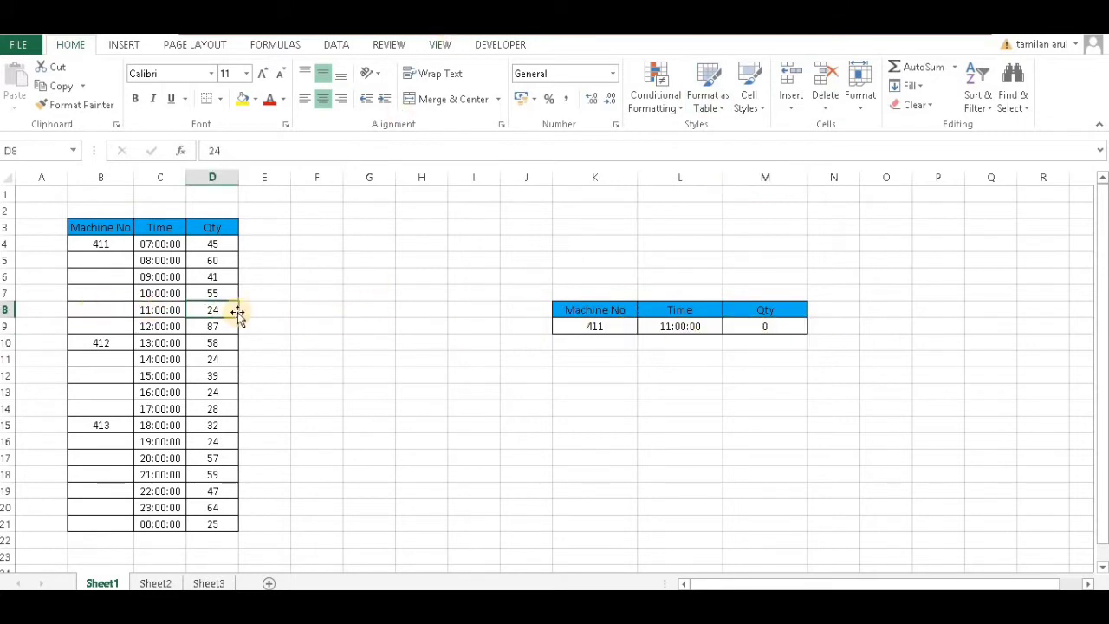
{"action": "left_click", "coordinate": [116, 308]}
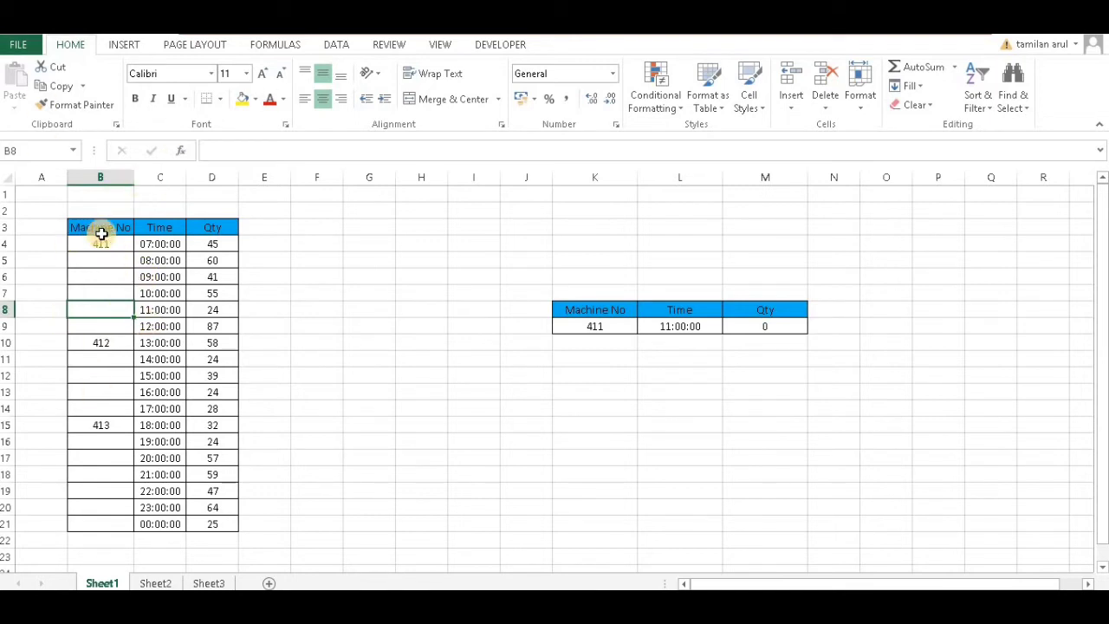
Select only the blank cells within the Machine No range B4:B21 using Go To Special with the Blanks option.
{"action": "left_click_drag", "start_coordinate": [100, 246], "coordinate": [84, 522]}
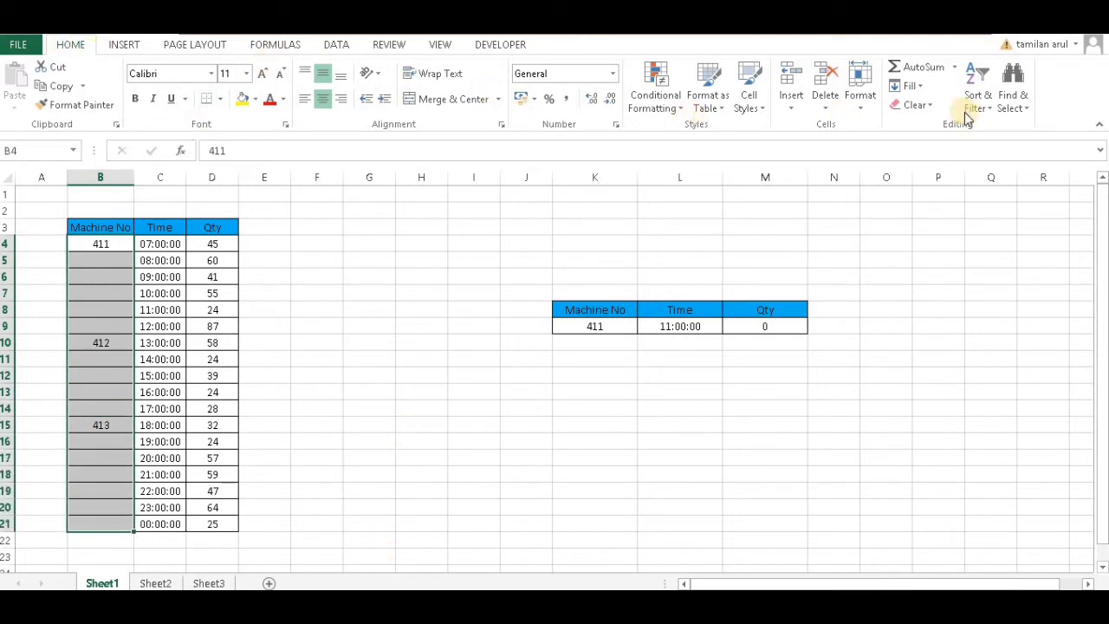
{"action": "left_click", "coordinate": [1021, 107]}
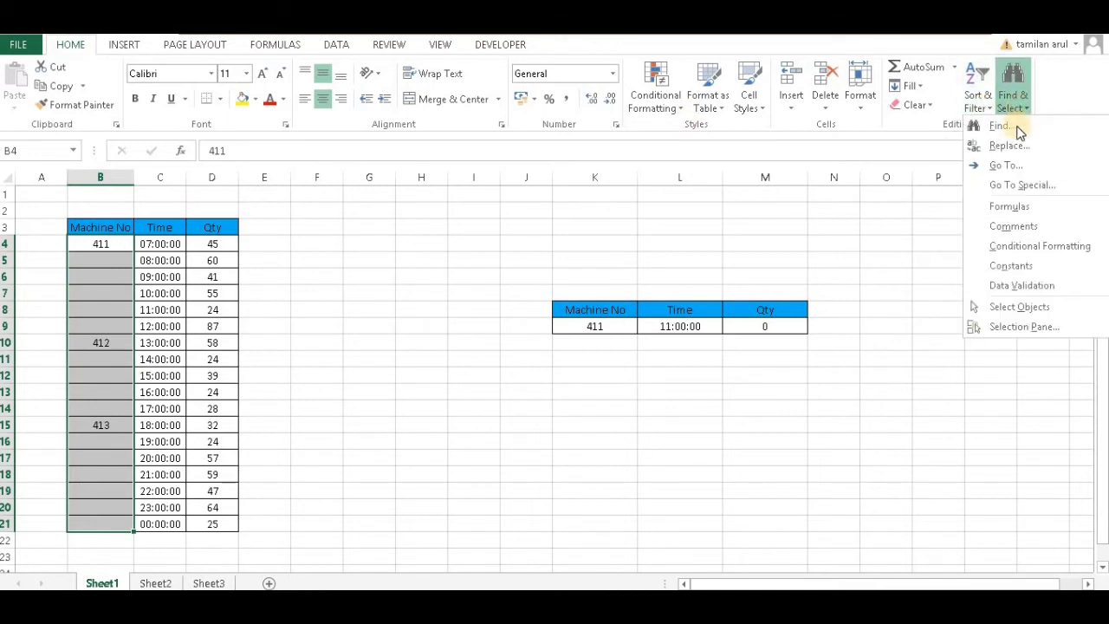
{"action": "left_click", "coordinate": [1027, 189]}
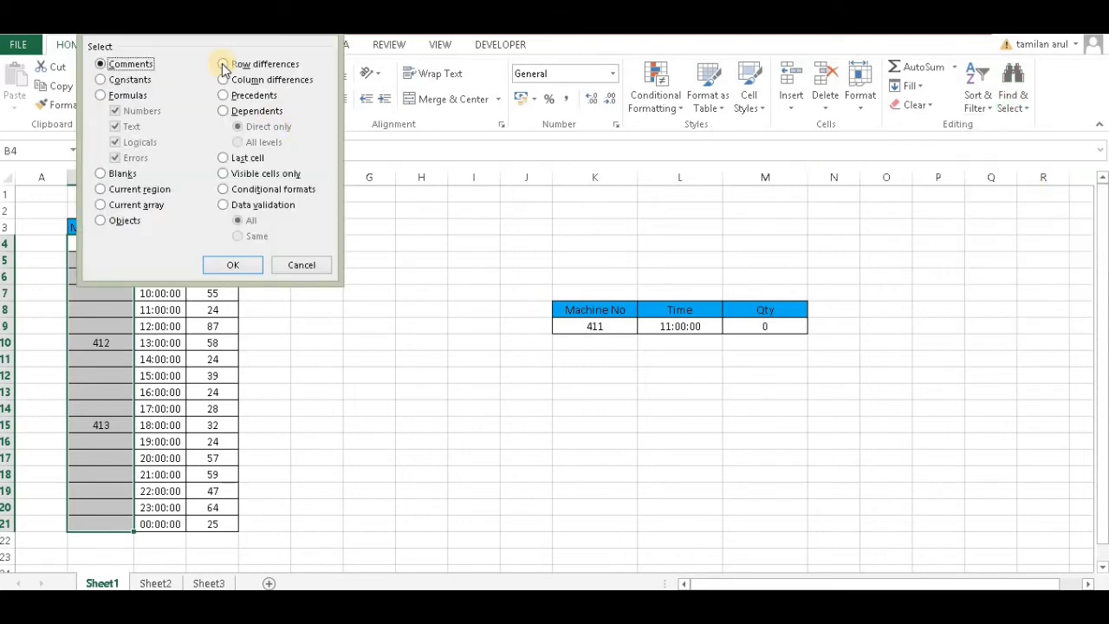
{"action": "mouse_move", "coordinate": [182, 46]}
{"action": "left_mouse_down"}
{"action": "mouse_move", "coordinate": [195, 36]}
{"action": "mouse_move", "coordinate": [555, 448]}
{"action": "mouse_move", "coordinate": [567, 437]}
{"action": "mouse_move", "coordinate": [767, 586]}
{"action": "mouse_move", "coordinate": [731, 526]}
{"action": "mouse_move", "coordinate": [706, 441]}
{"action": "mouse_move", "coordinate": [704, 249]}
{"action": "left_mouse_up"}
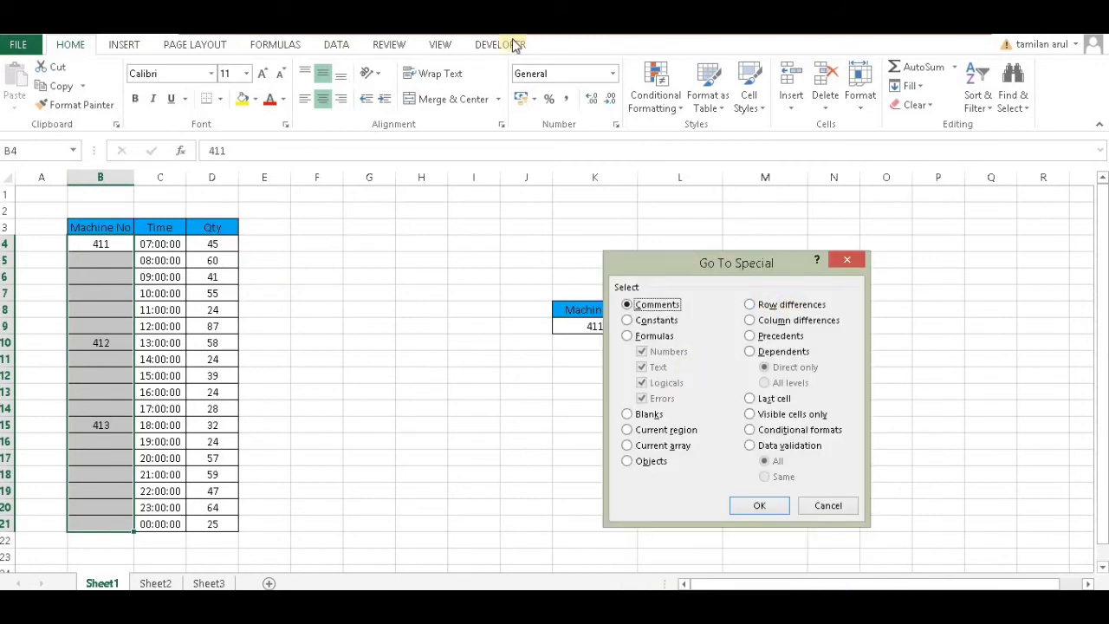
{"action": "left_click", "coordinate": [634, 415]}
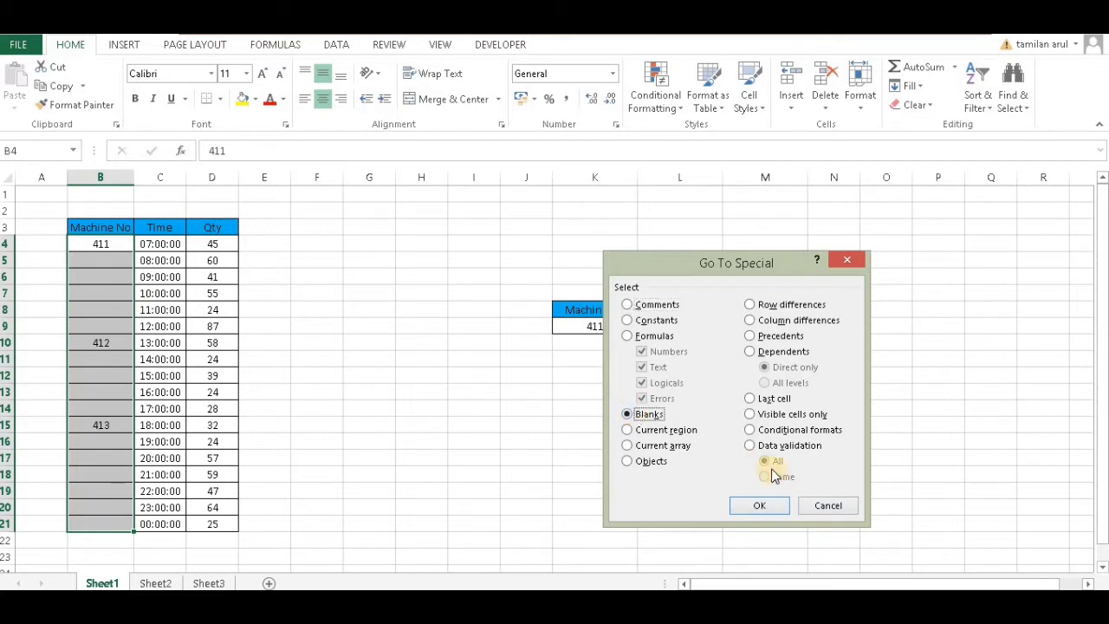
{"action": "left_click", "coordinate": [754, 507]}
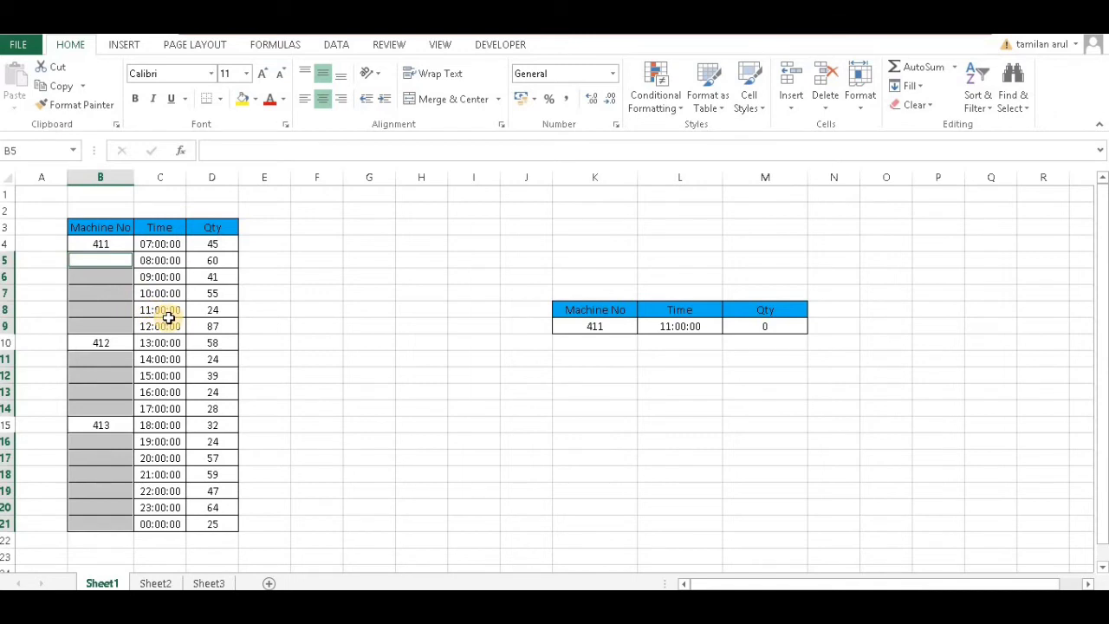
Fill all the selected blank Machine No cells at once with the relative formula =B4, and check the quantity result in M9.
{"action": "type", "text": "="}
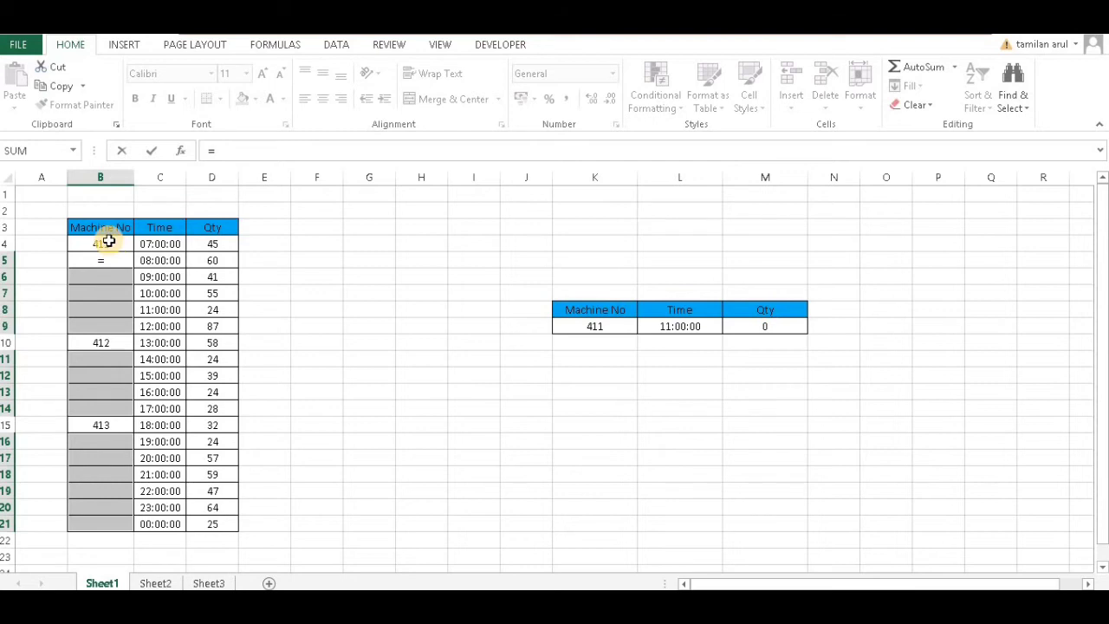
{"action": "left_click", "coordinate": [108, 241]}
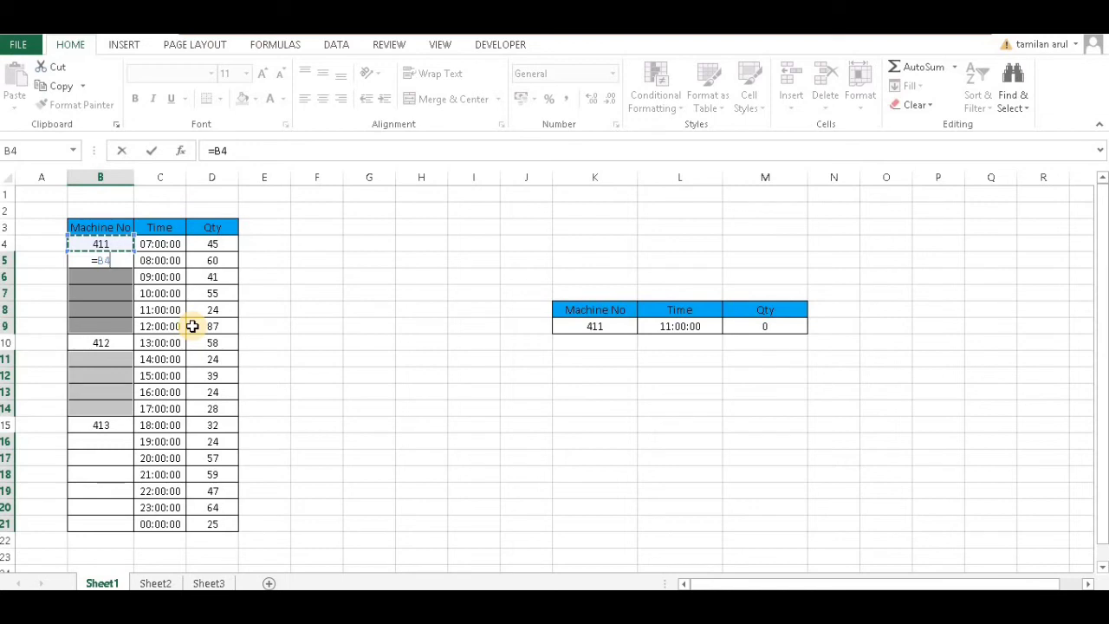
{"action": "key", "text": "ctrl+Return"}
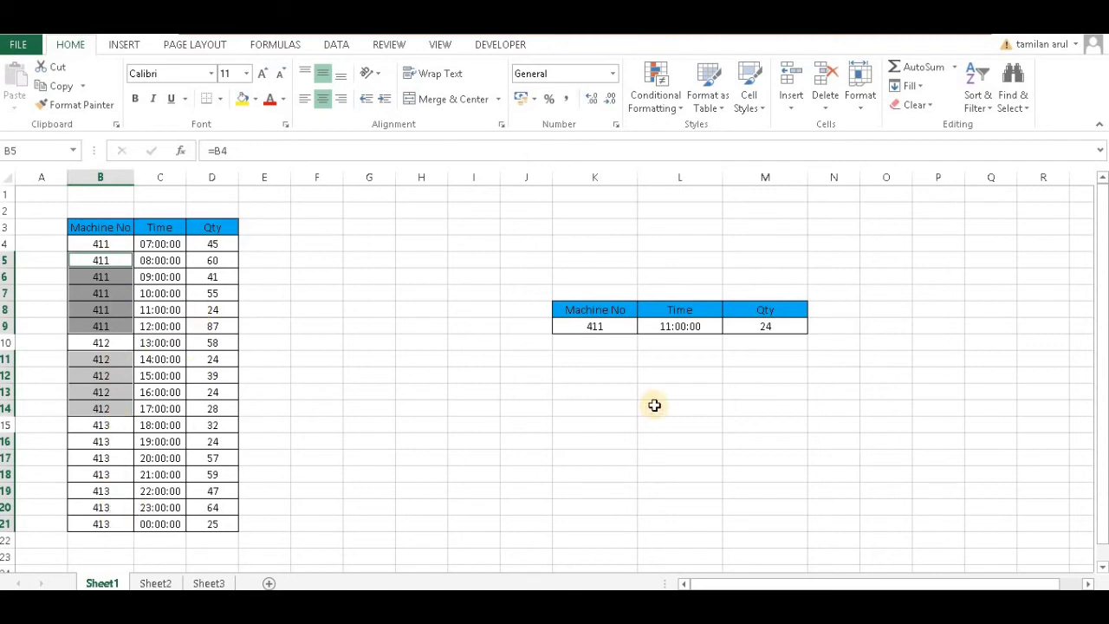
{"action": "left_click", "coordinate": [771, 347]}
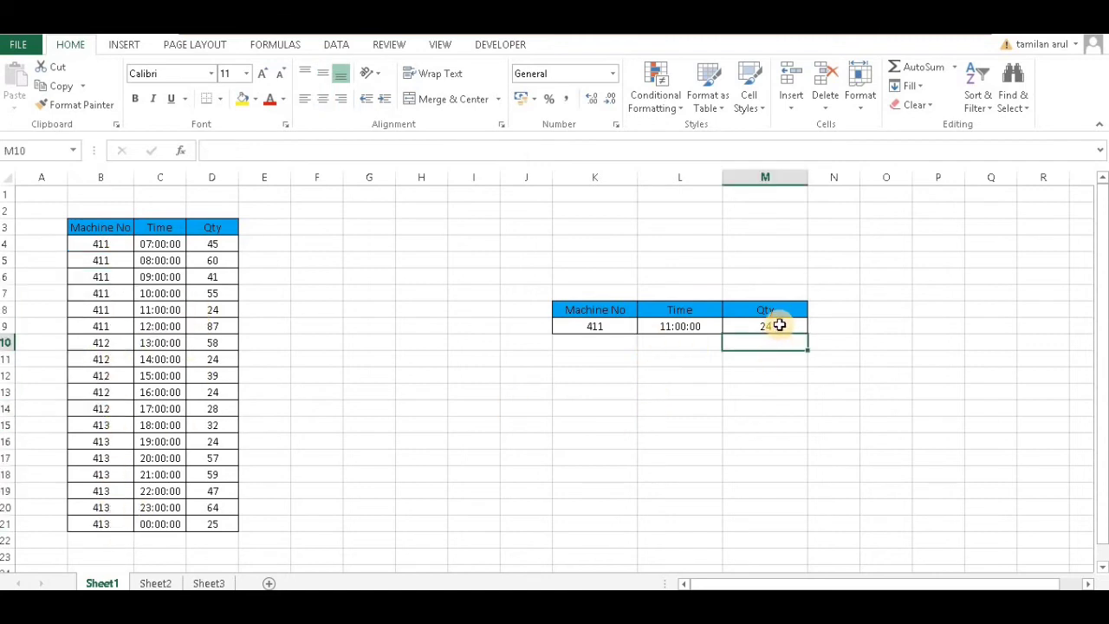
{"action": "left_click", "coordinate": [779, 325]}
{"action": "left_click", "coordinate": [772, 373]}
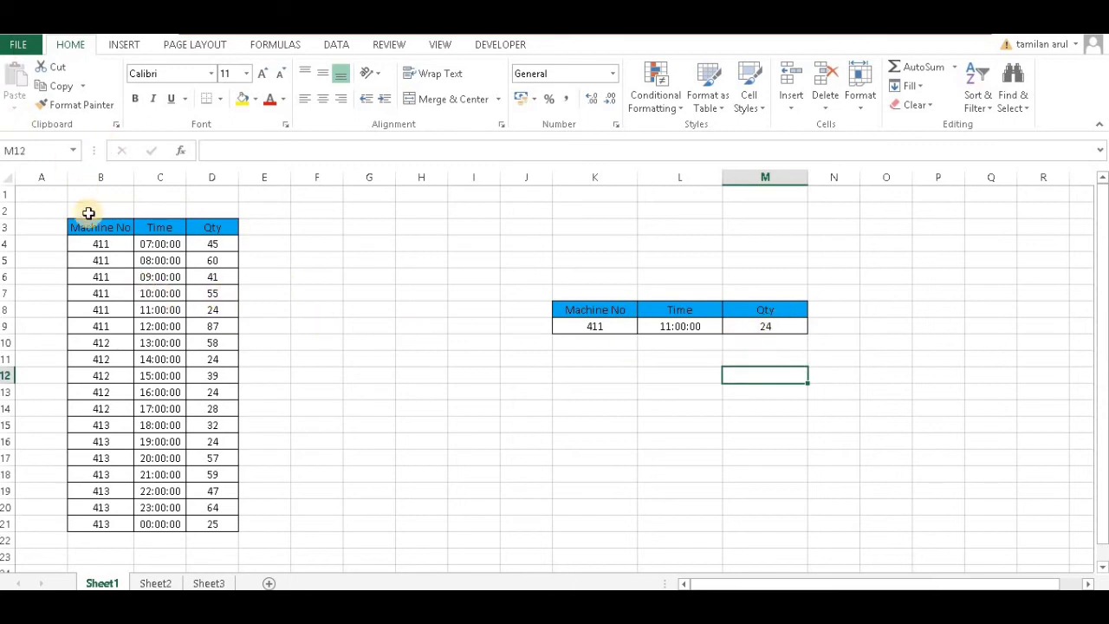
Change the first machine number in B4 to 499 to test the linked cells beneath it.
{"action": "left_click", "coordinate": [103, 247]}
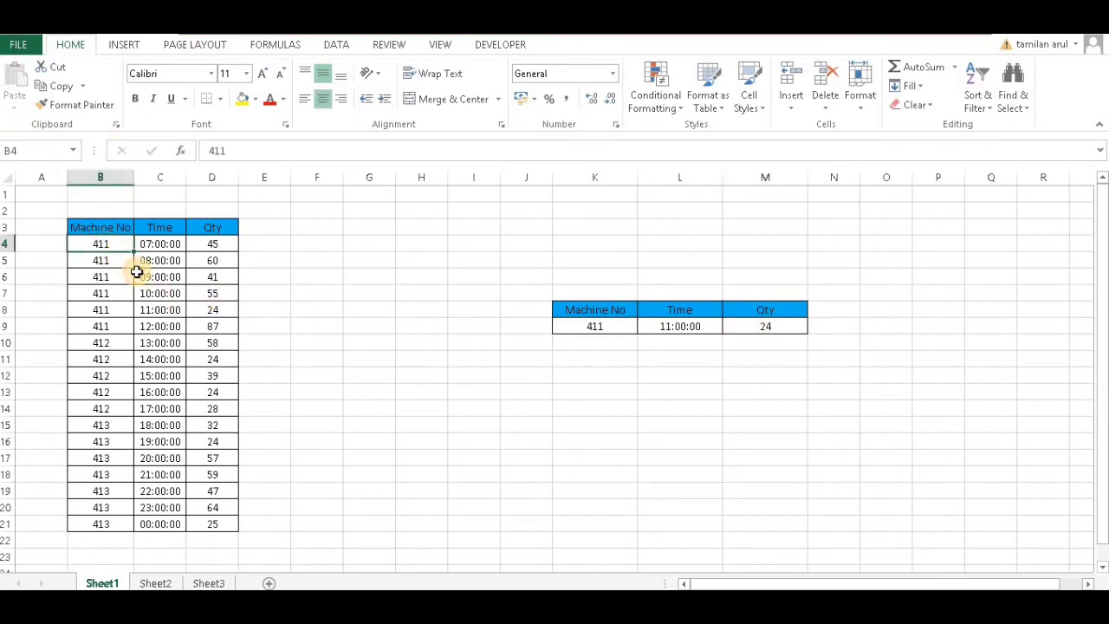
{"action": "type", "text": "499"}
{"action": "key", "text": "Return"}
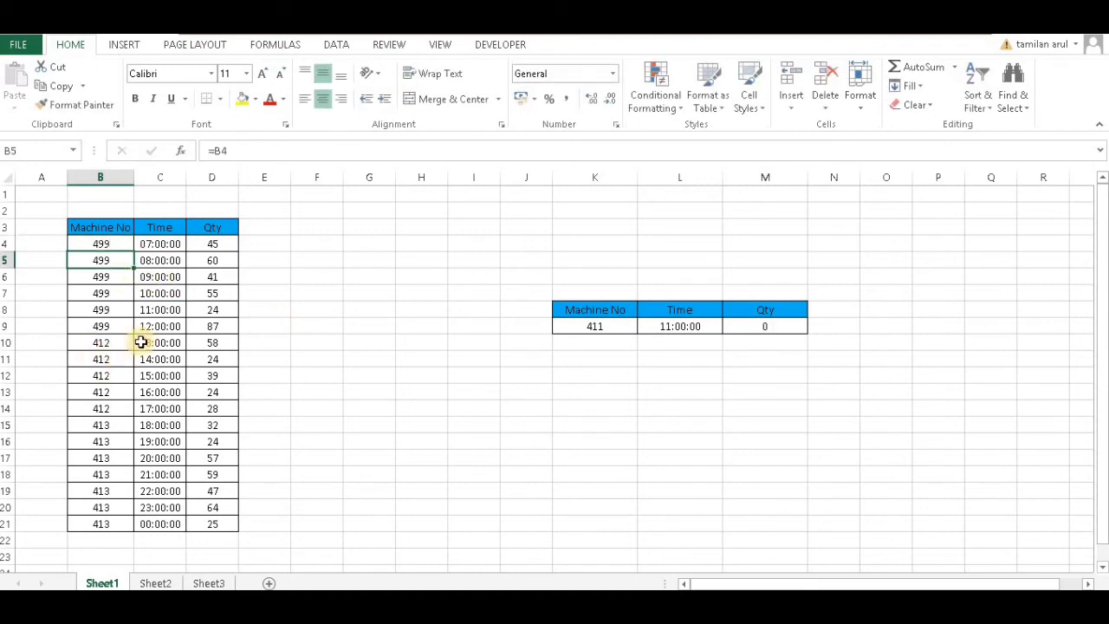
{"action": "left_click", "coordinate": [507, 394]}
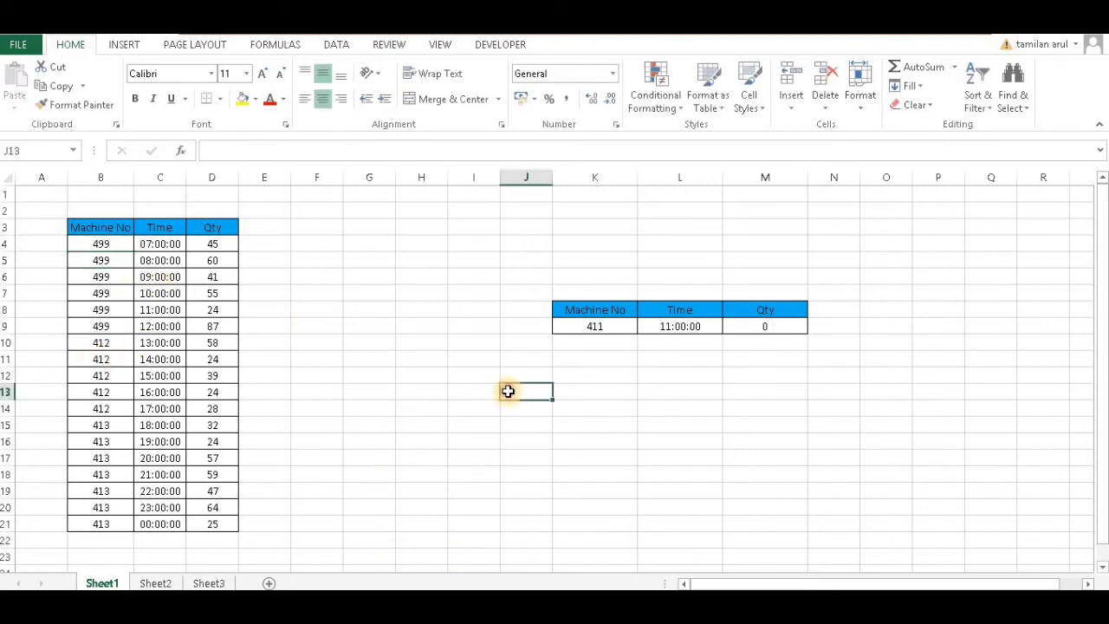